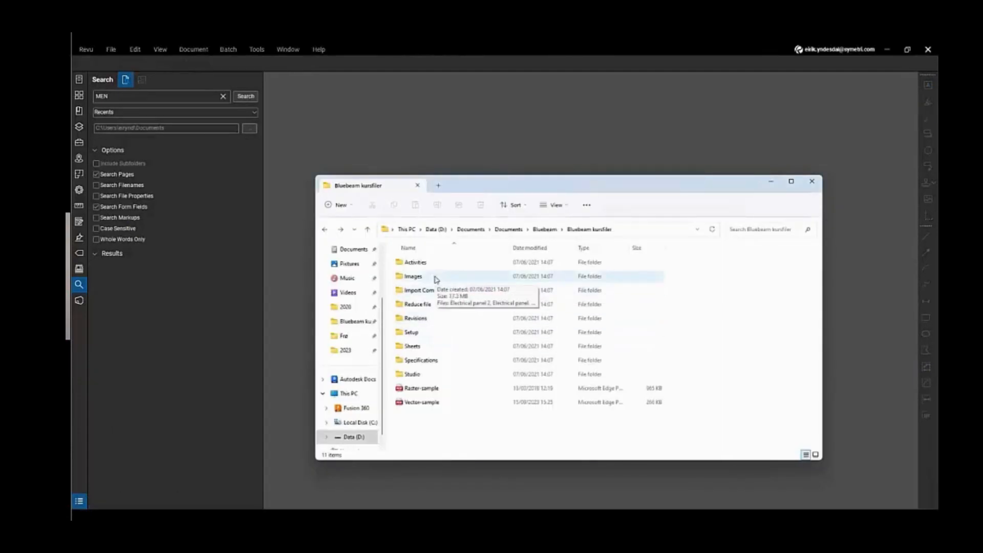
# Step: Open both second-floor reference plan PDFs from the Revisions folder in Bluebeam Revu
pyautogui.doubleClick(433, 317)
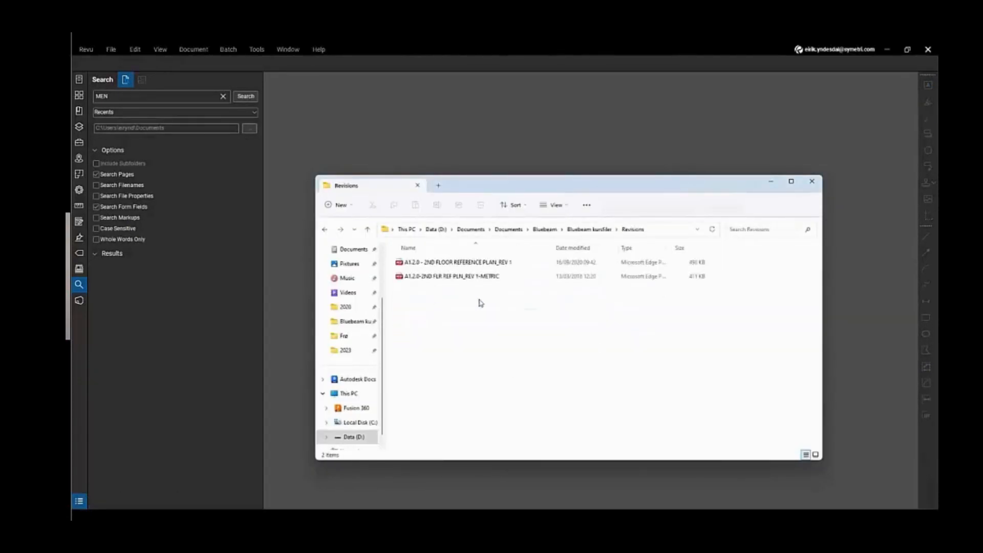
pyautogui.moveTo(487, 299); pyautogui.dragTo(451, 260)
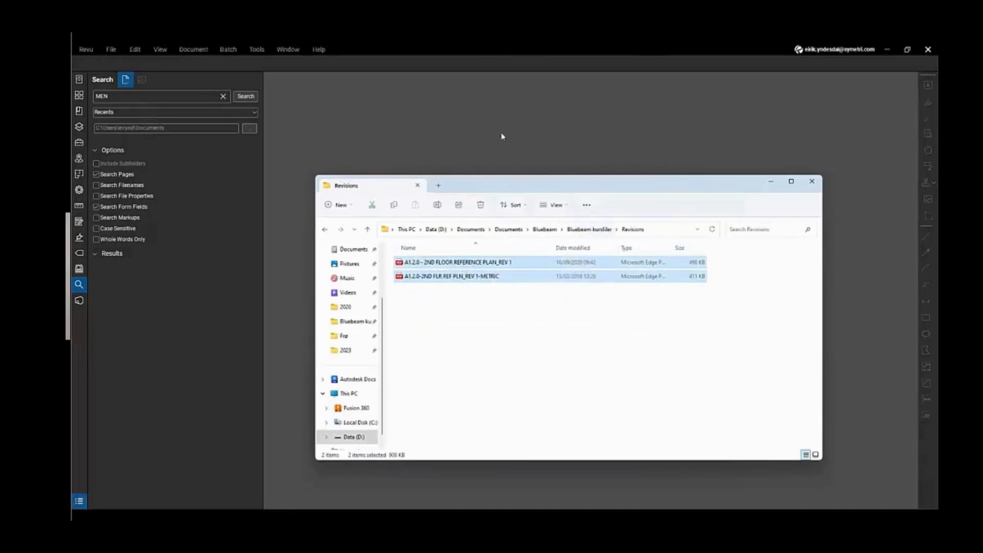
pyautogui.moveTo(515, 150); pyautogui.dragTo(481, 263)
pyautogui.moveTo(512, 182); pyautogui.dragTo(357, 159)
pyautogui.moveTo(404, 275); pyautogui.dragTo(733, 250)
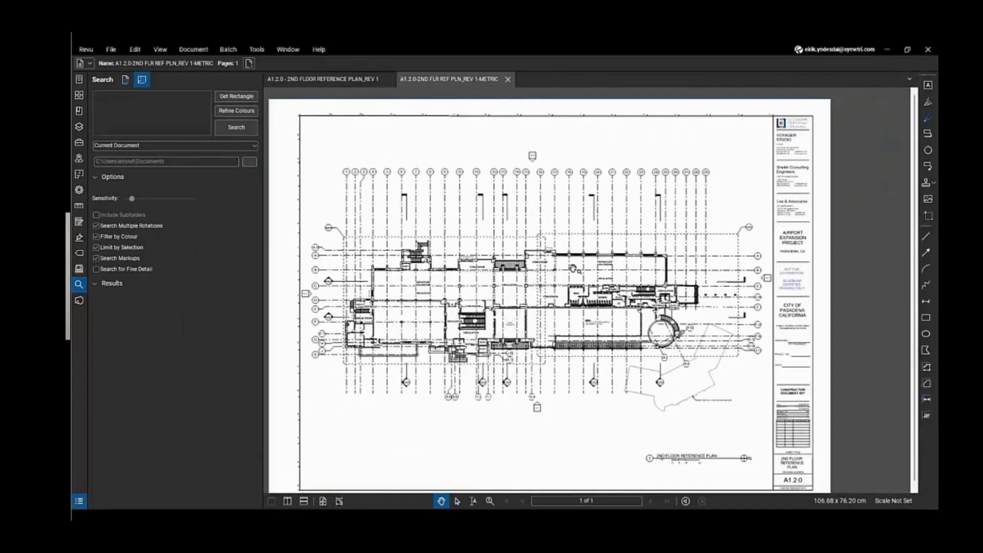
# Step: Hide the search panel and split the view vertically, pairing A1.2.0-2ND FLR REF PLN_REV 1-METRIC with A1.2.0 - 2ND FLOOR REFERENCE PLAN_REV 1
pyautogui.click(360, 80)
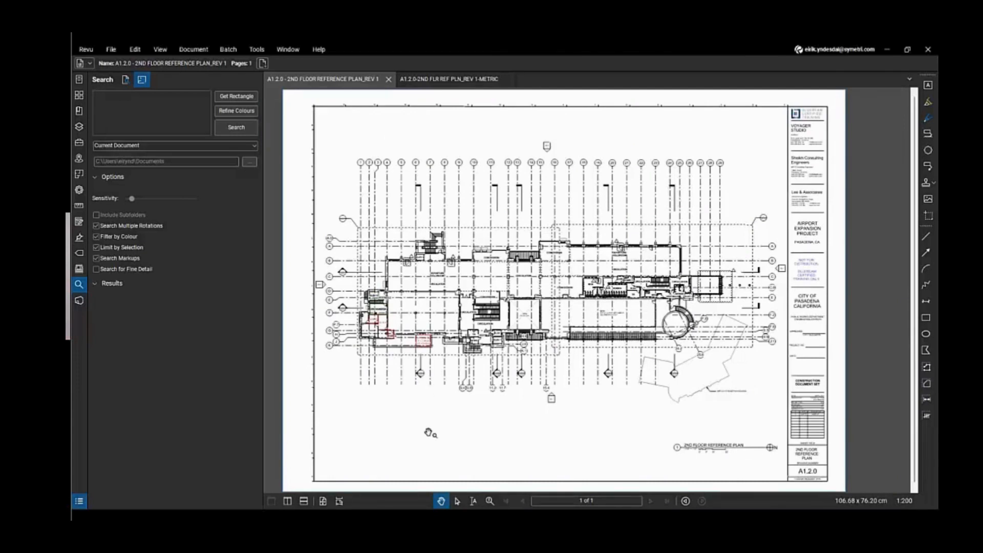
pyautogui.click(288, 502)
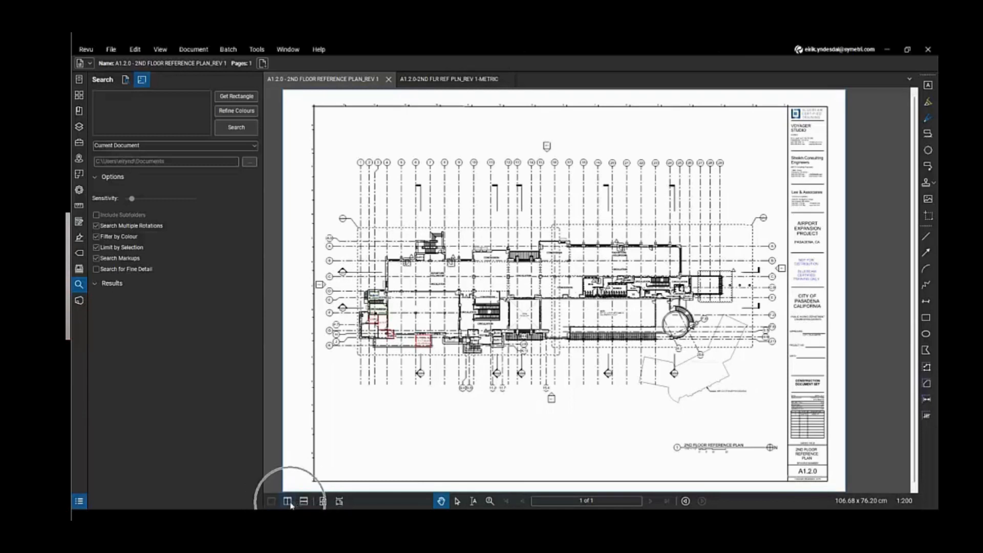
pyautogui.doubleClick(264, 439)
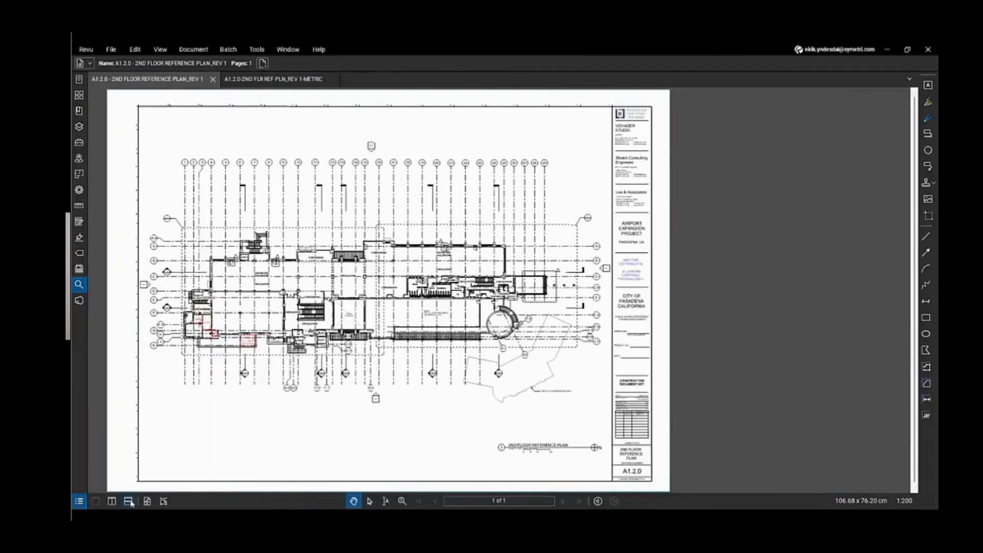
pyautogui.click(113, 502)
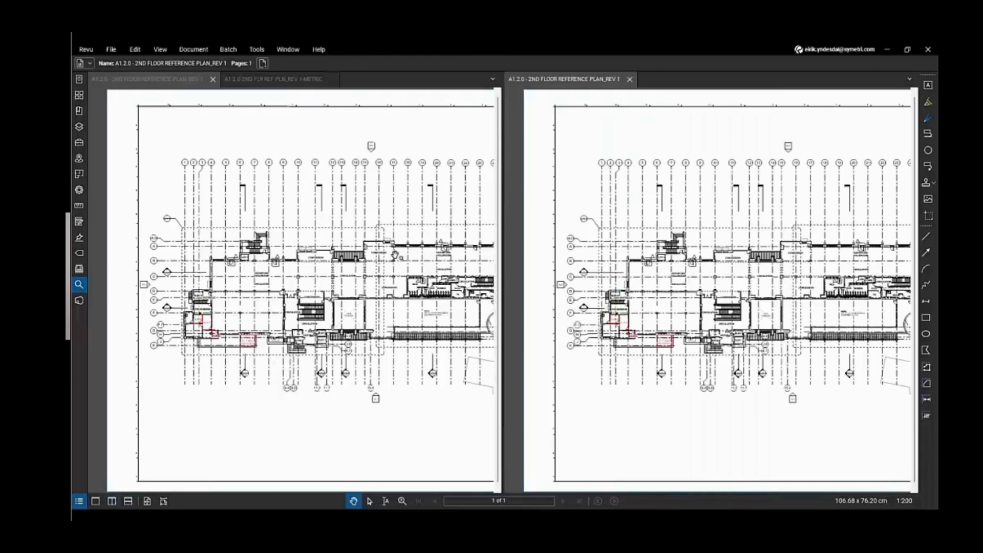
pyautogui.moveTo(343, 228); pyautogui.dragTo(294, 235)
pyautogui.click(253, 82)
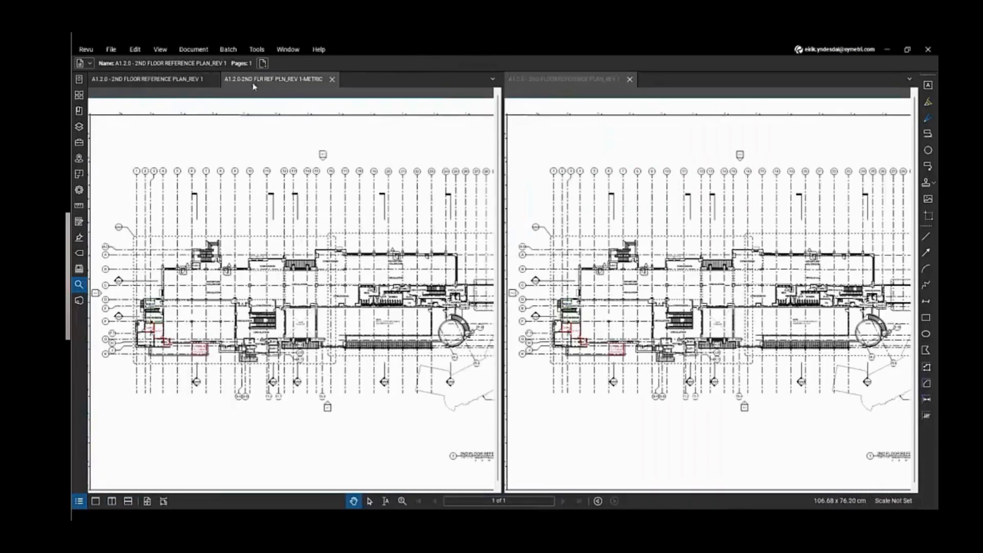
# Step: Examine the two plans side by side, focusing on the clouded extension next to ELEV 2
pyautogui.moveTo(357, 235); pyautogui.dragTo(299, 243)
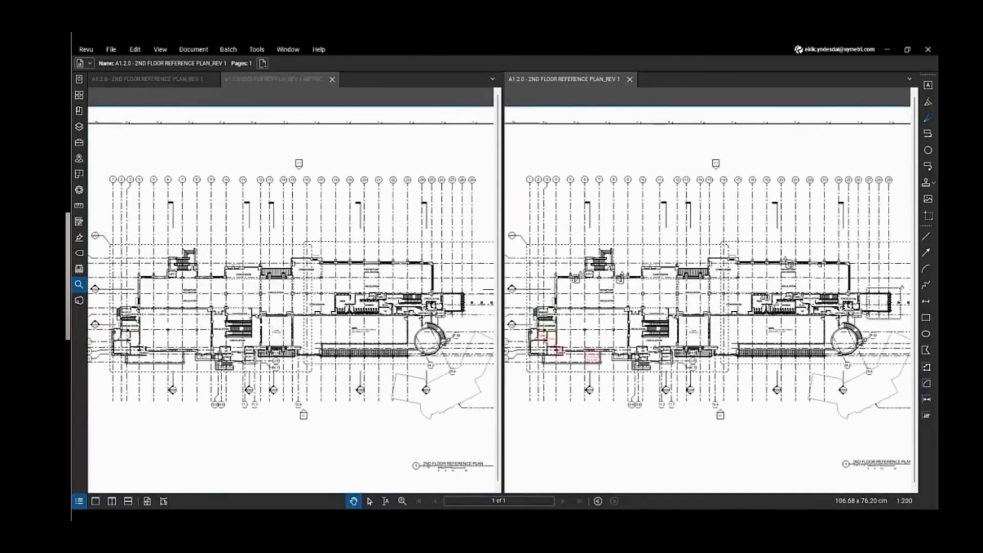
pyautogui.moveTo(735, 284); pyautogui.dragTo(696, 290)
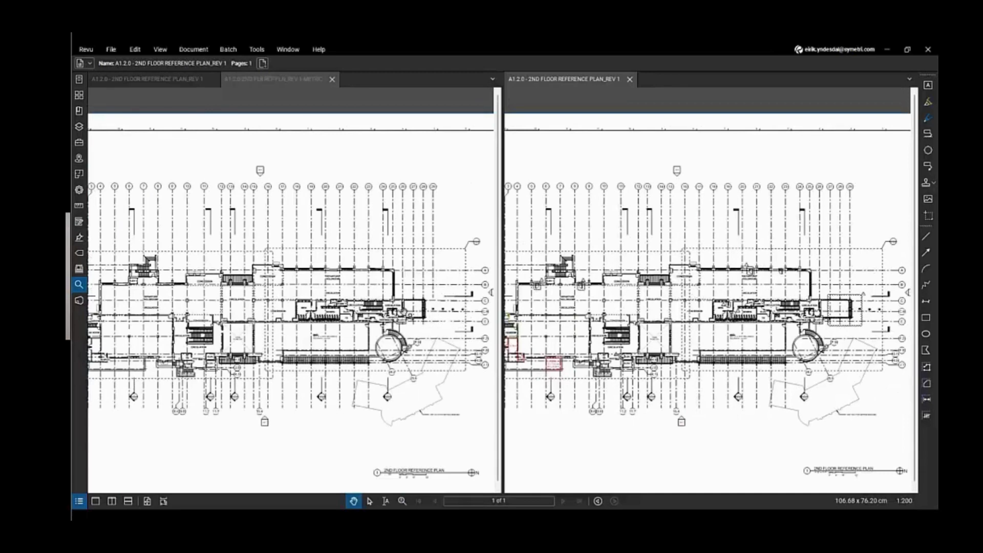
pyautogui.scroll(5, 435, 308)
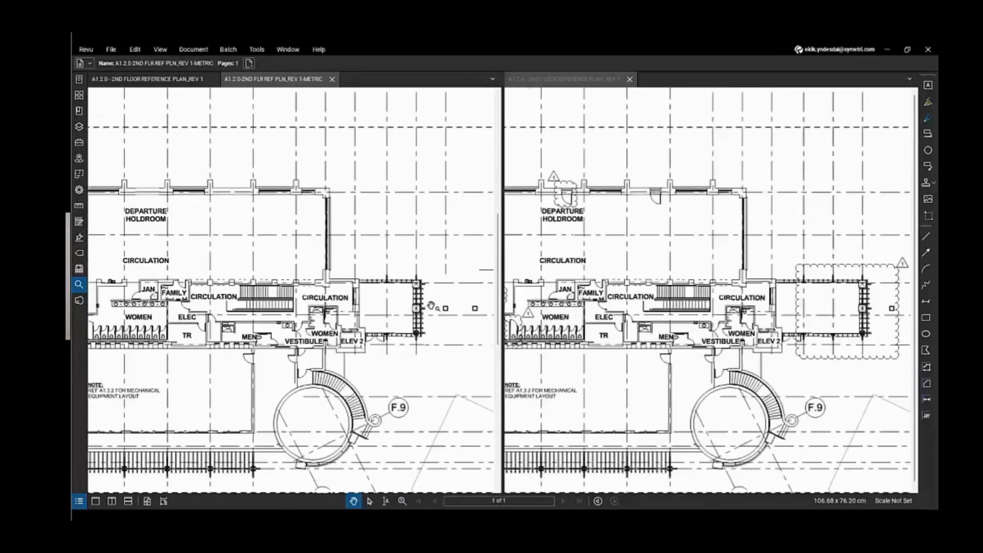
pyautogui.scroll(5, 417, 308)
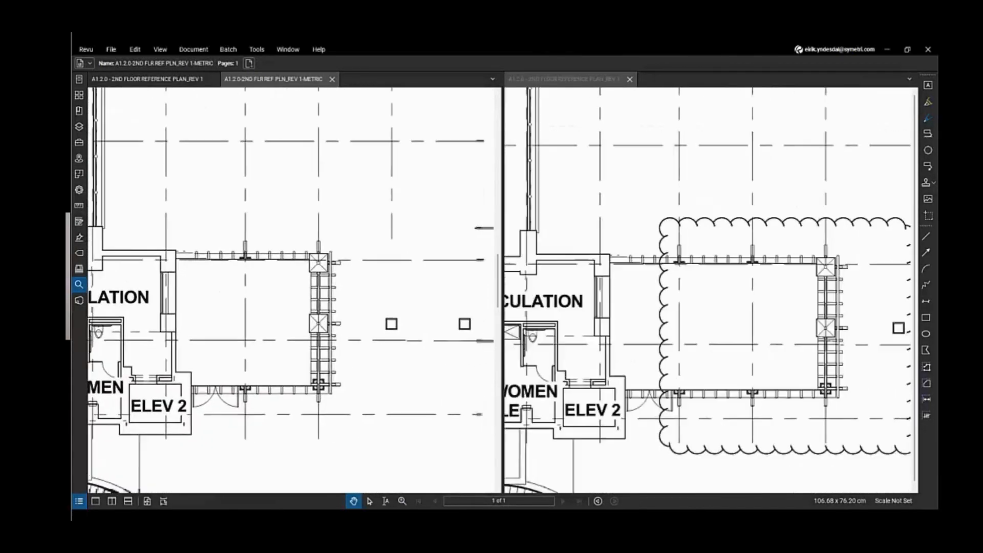
pyautogui.moveTo(414, 303); pyautogui.dragTo(369, 294)
pyautogui.scroll(-3, 369, 294)
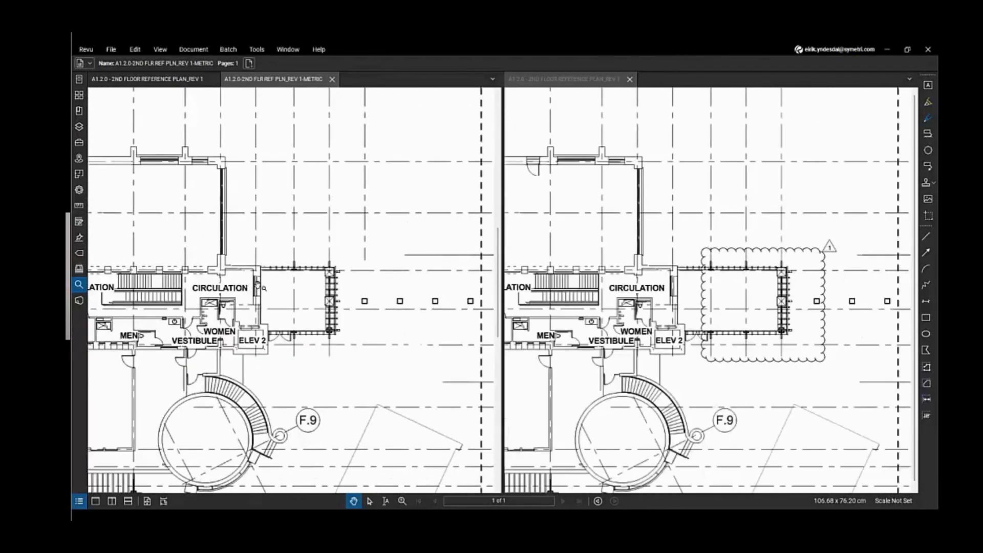
pyautogui.scroll(-2, 259, 287)
# Step: Close the second pane of the split view and show the metric plan's whole sheet
pyautogui.click(629, 79)
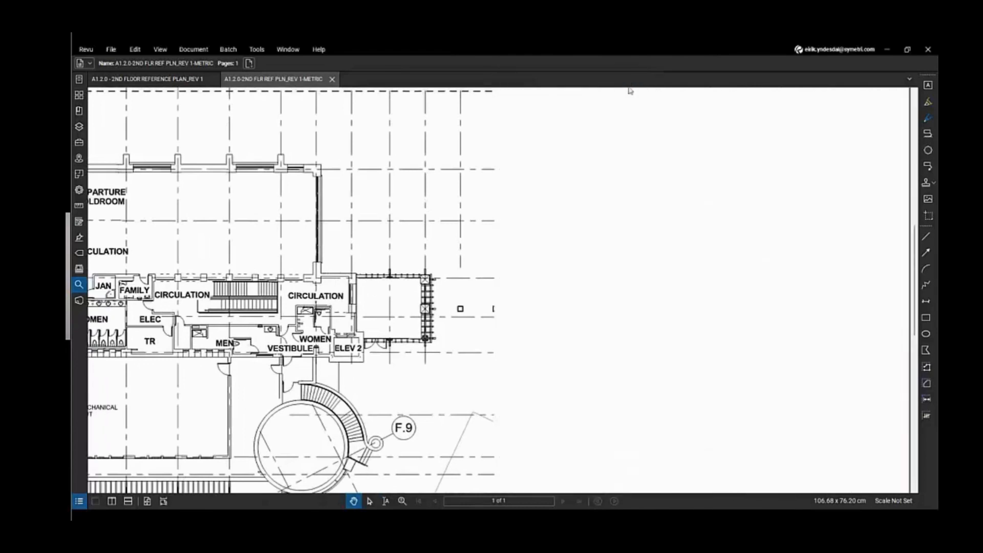
pyautogui.scroll(-3, 433, 307)
pyautogui.scroll(2, 484, 287)
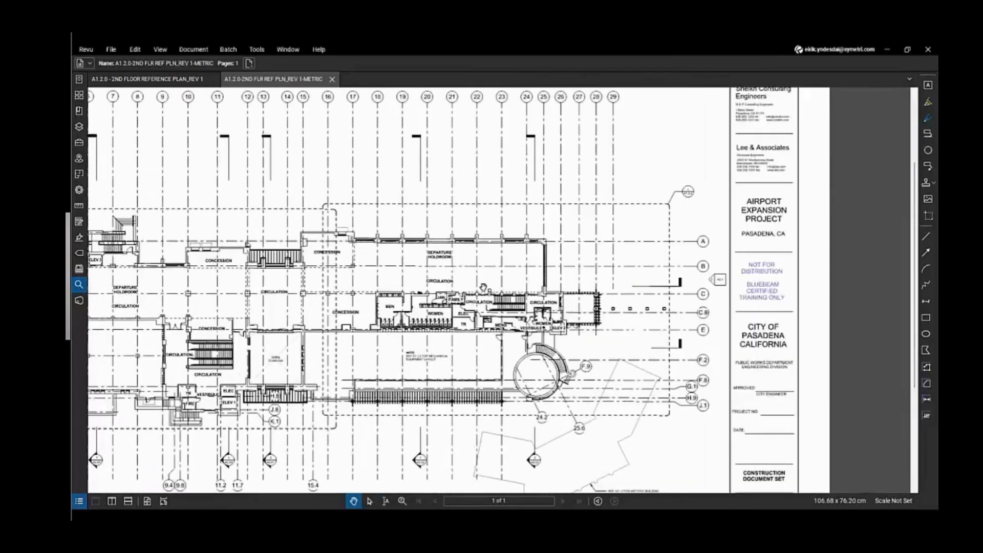
pyautogui.hotkey('ctrl', '0')
# Step: Create a page overlay of the two floor plans, with the metric plan in red and the other plan in green
pyautogui.click(193, 49)
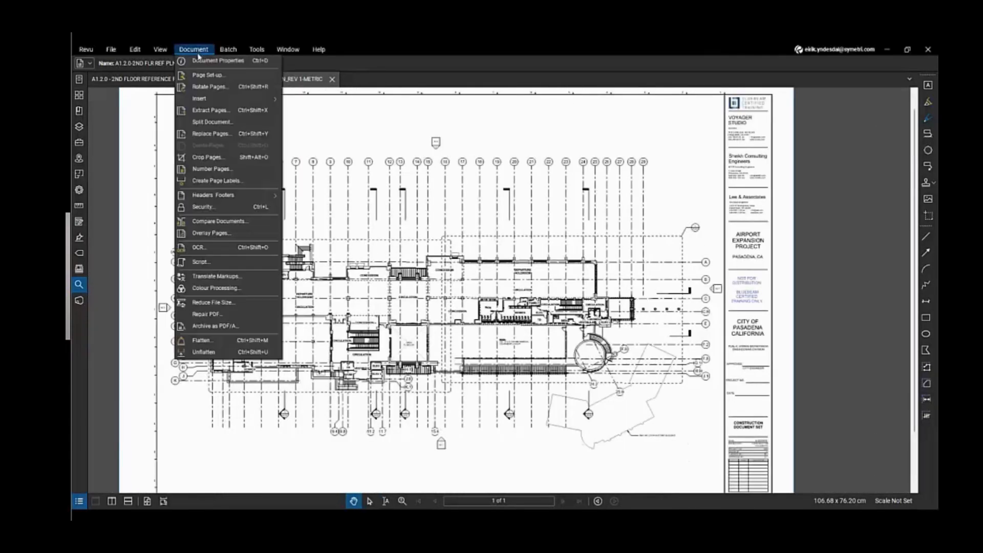
pyautogui.click(226, 235)
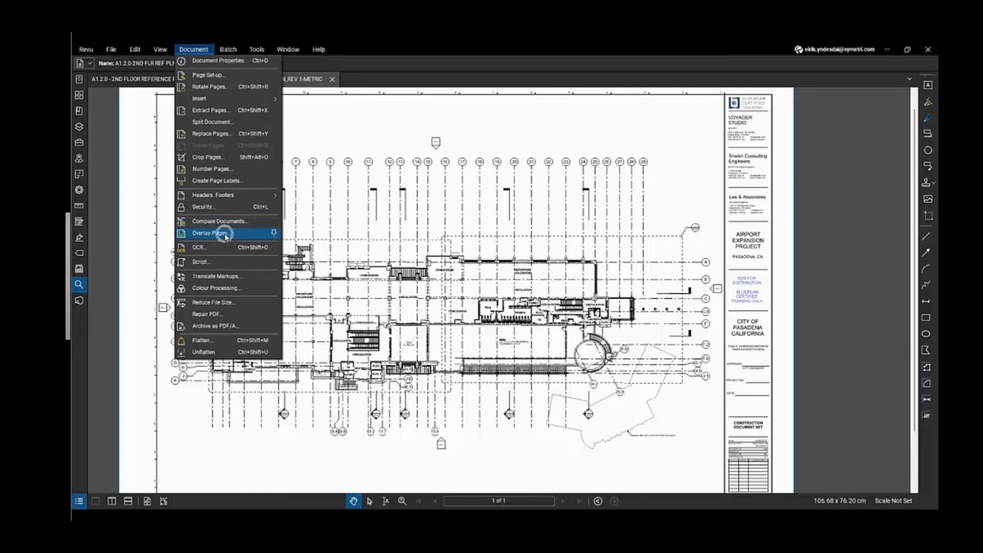
pyautogui.click(226, 234)
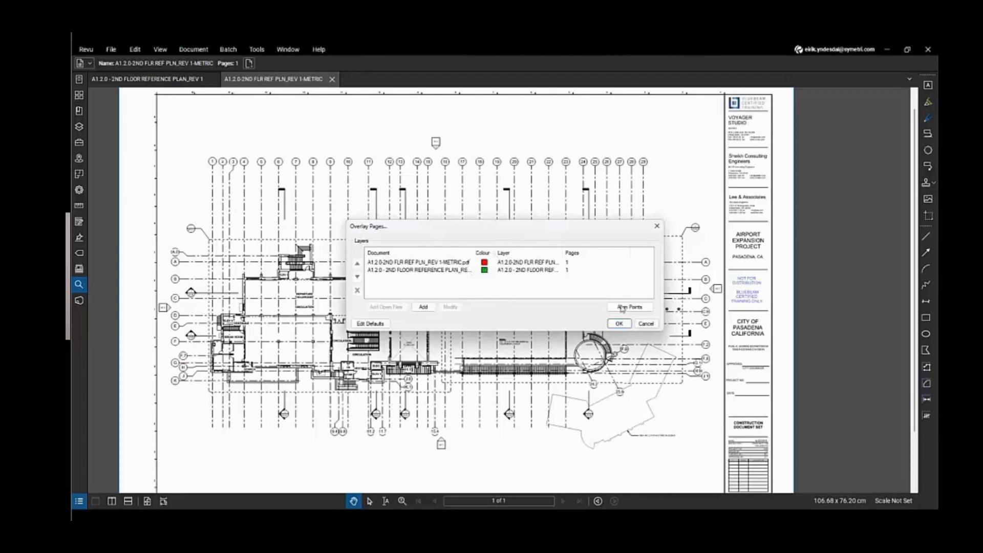
pyautogui.click(621, 324)
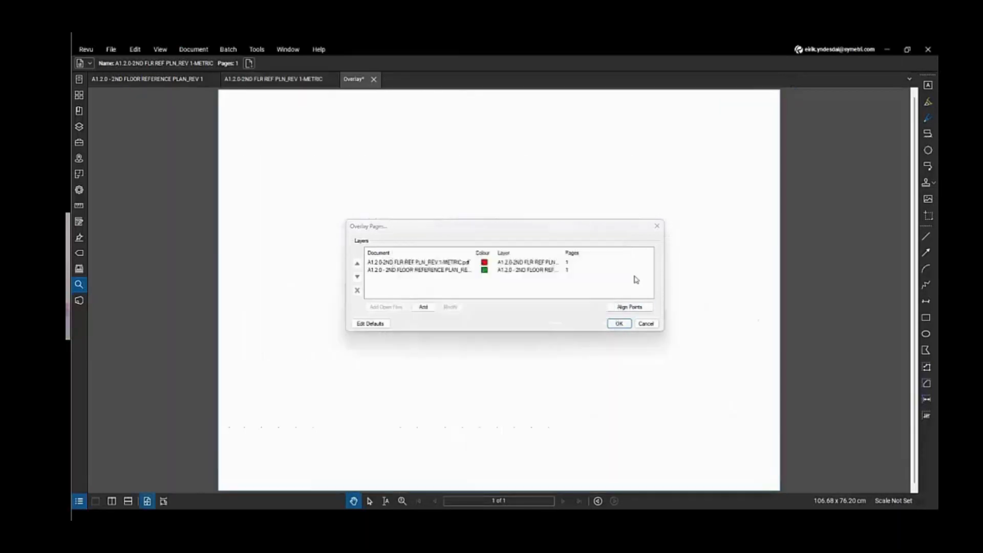
# Step: Examine the overlay's coloured differences at the men's and women's restrooms and at the extension beyond ELEV 2
pyautogui.scroll(3, 579, 254)
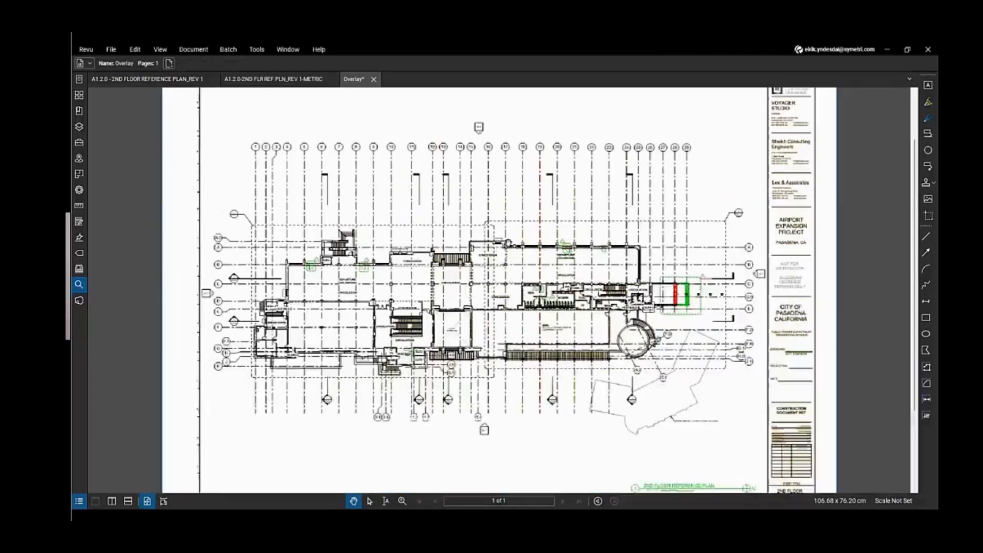
pyautogui.moveTo(658, 296); pyautogui.dragTo(648, 330)
pyautogui.scroll(3, 647, 330)
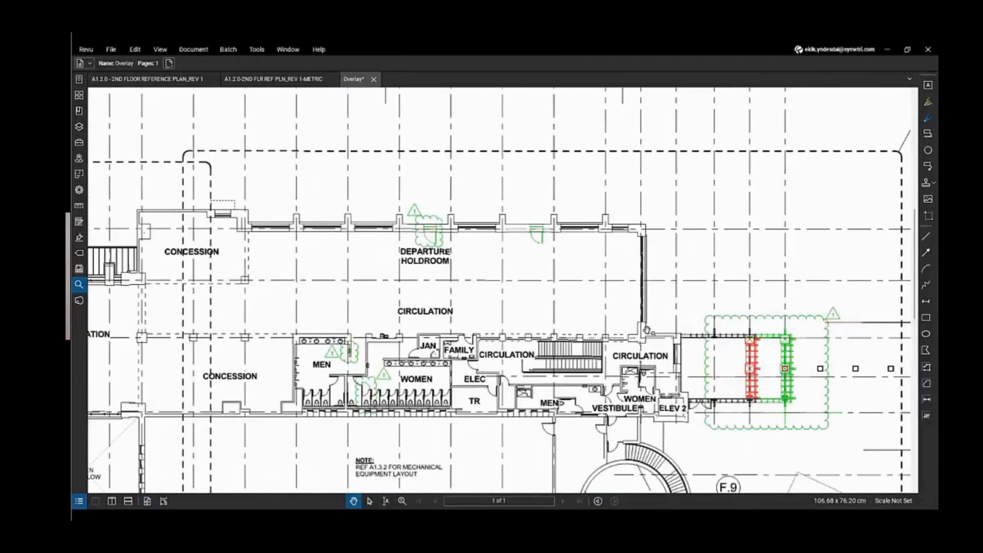
pyautogui.scroll(7, 357, 406)
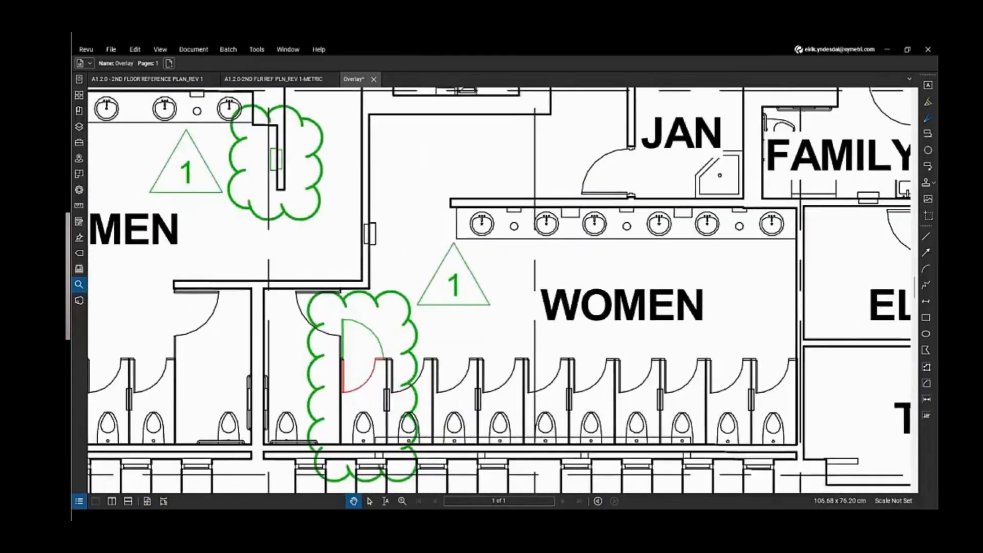
pyautogui.moveTo(381, 352); pyautogui.dragTo(420, 316)
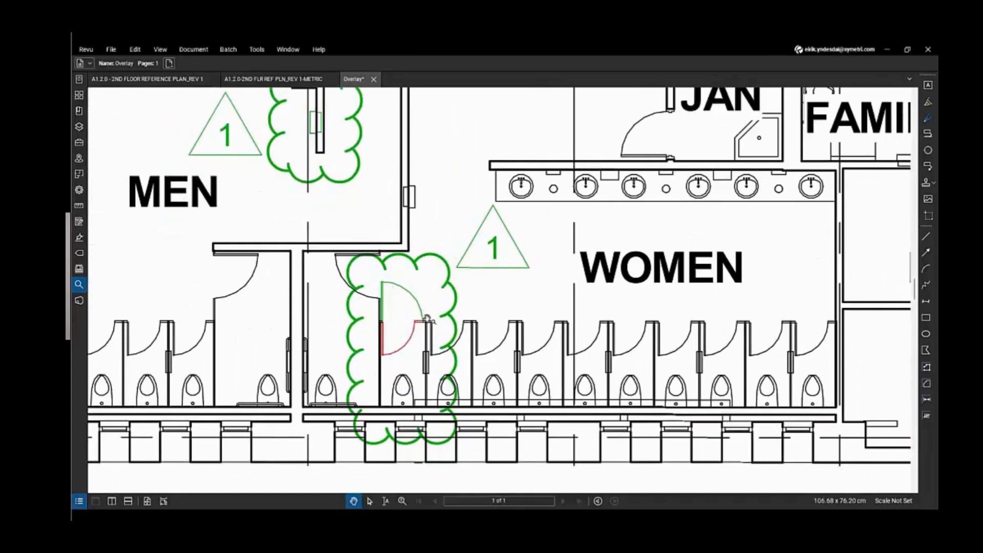
pyautogui.scroll(-5, 397, 288)
pyautogui.moveTo(397, 288); pyautogui.dragTo(126, 297)
pyautogui.moveTo(816, 271); pyautogui.dragTo(439, 280)
pyautogui.scroll(3, 414, 313)
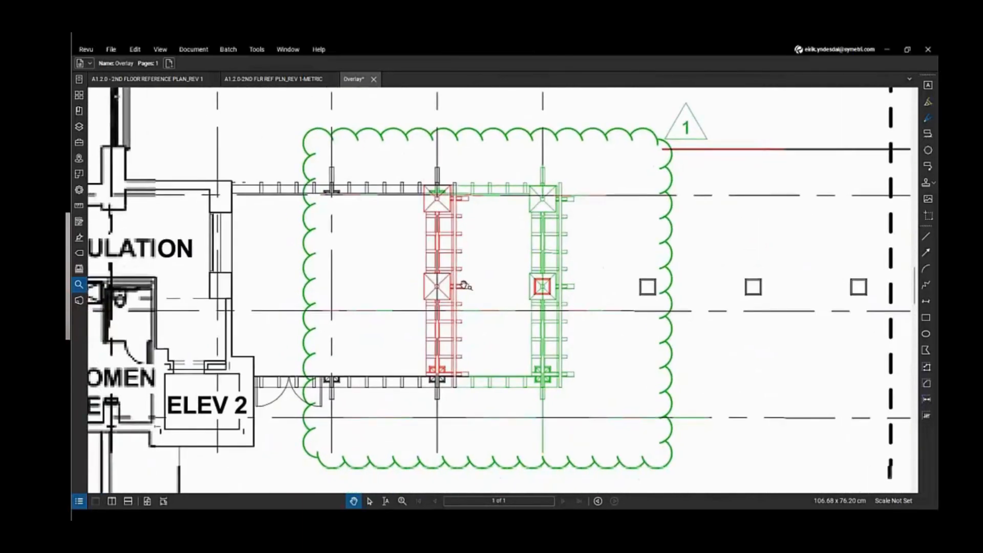
pyautogui.scroll(-8, 438, 280)
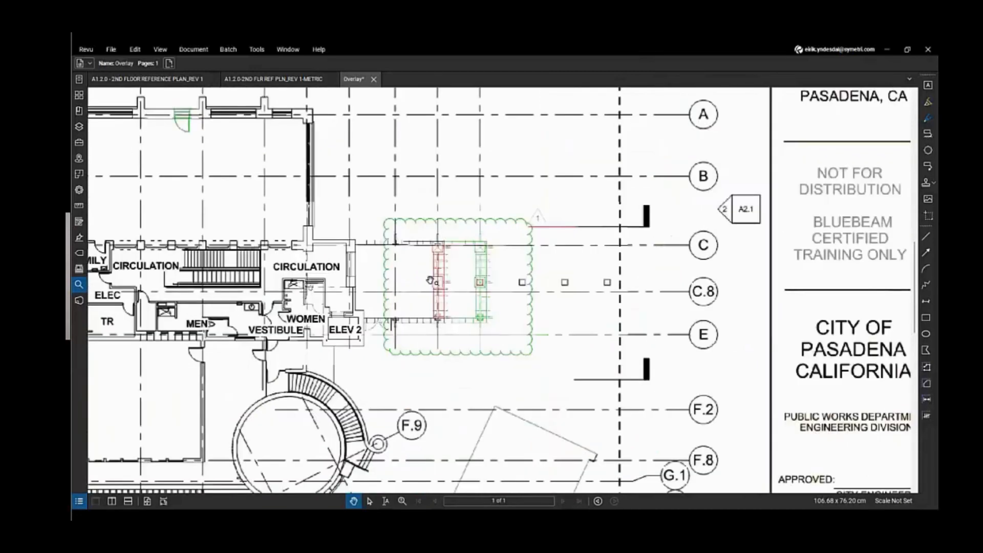
# Step: Examine the overlay's differences along the departure holdroom wall, at the women's restroom stalls and at the ELEC room beside the vestibule
pyautogui.scroll(9, 367, 302)
pyautogui.scroll(1, 377, 337)
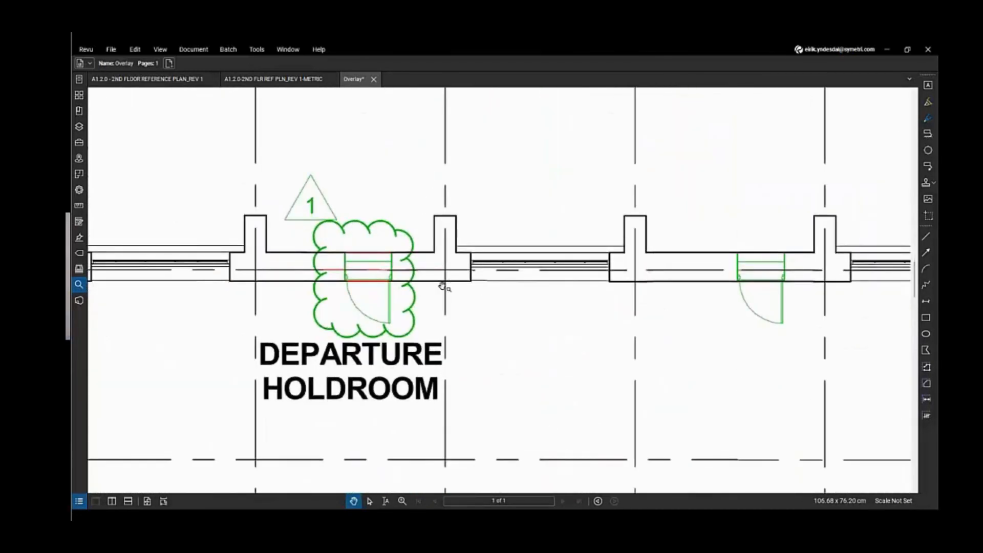
pyautogui.scroll(-7, 441, 290)
pyautogui.moveTo(459, 309); pyautogui.dragTo(508, 206)
pyautogui.moveTo(398, 347); pyautogui.dragTo(457, 288)
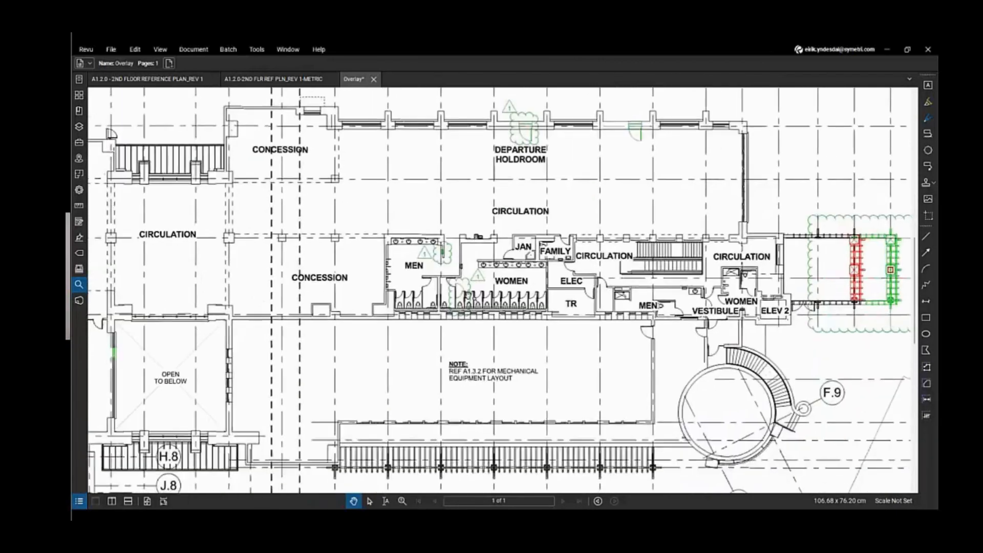
pyautogui.scroll(9, 457, 287)
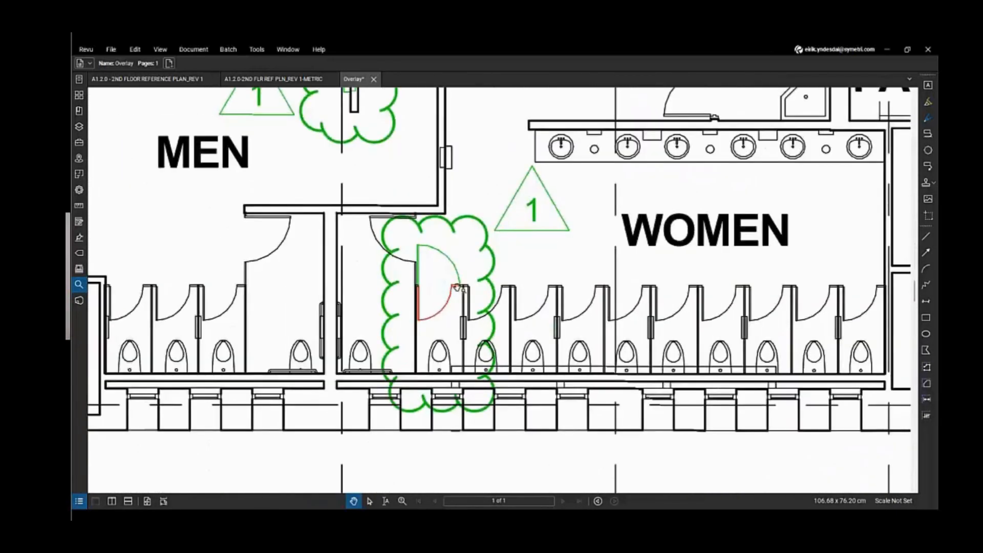
pyautogui.scroll(-11, 457, 288)
pyautogui.scroll(11, 209, 380)
pyautogui.moveTo(209, 380); pyautogui.dragTo(469, 364)
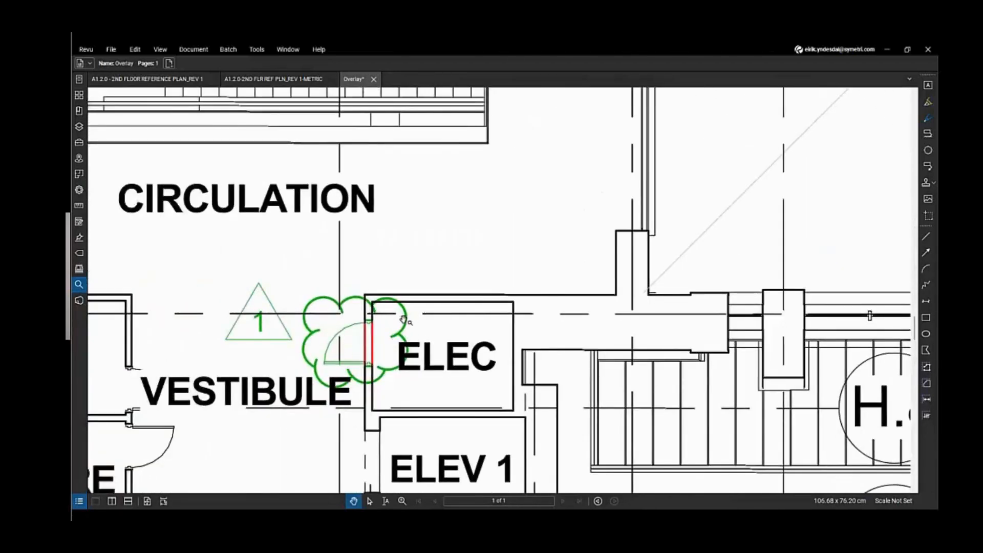
pyautogui.scroll(-8, 404, 320)
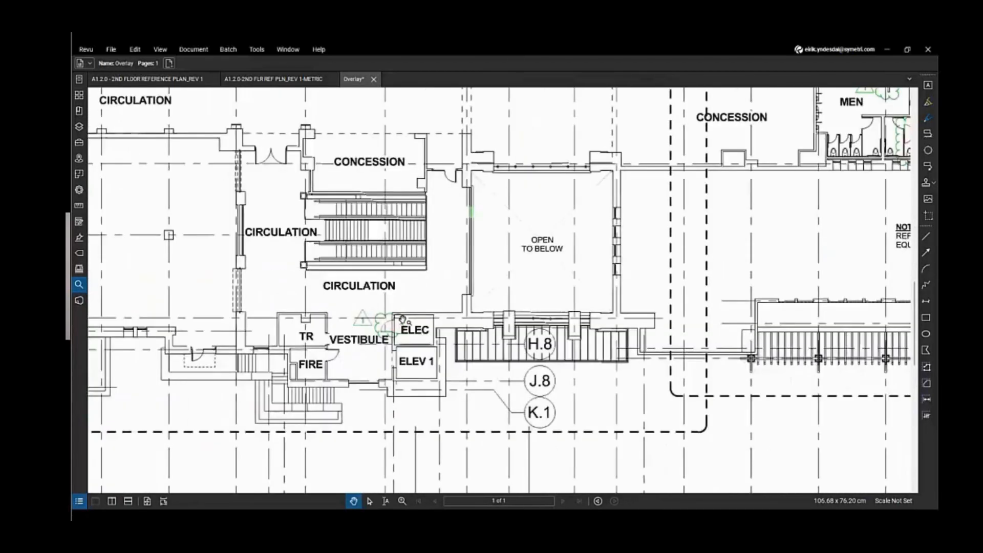
pyautogui.scroll(-3, 430, 486)
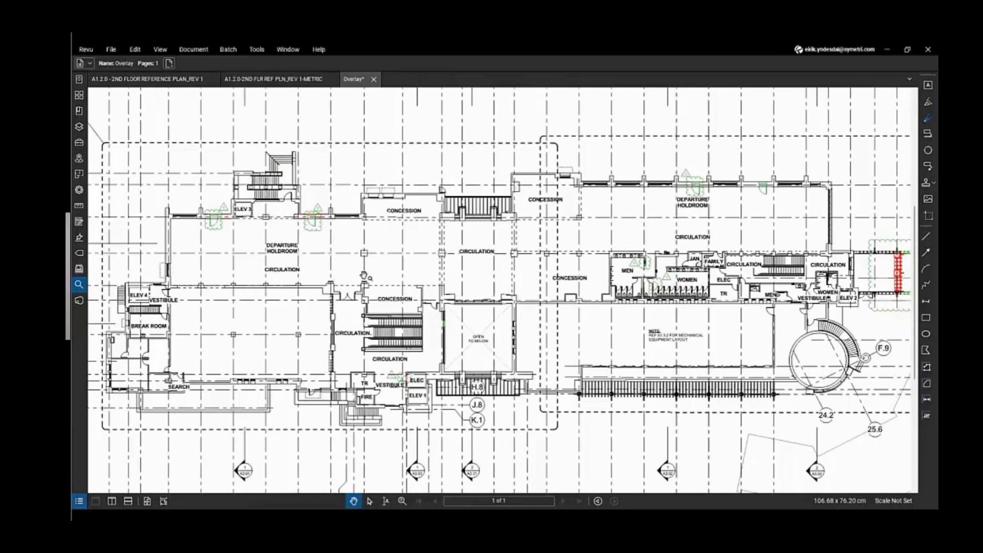
# Step: Close the overlay document without saving it
pyautogui.click(374, 79)
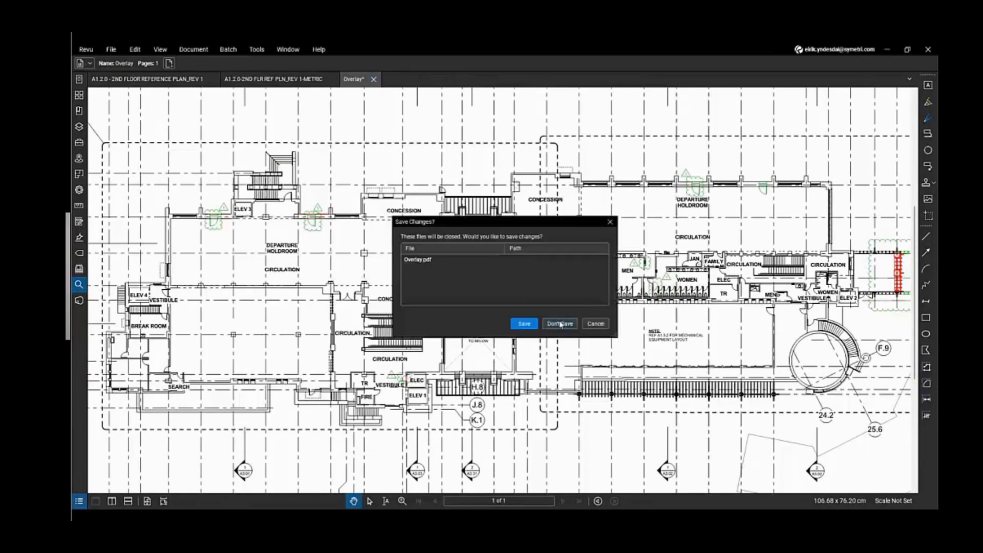
pyautogui.click(564, 324)
# Step: Run Compare Documents on all pages of the two floor plans, with synchronised split-screen view enabled
pyautogui.click(208, 49)
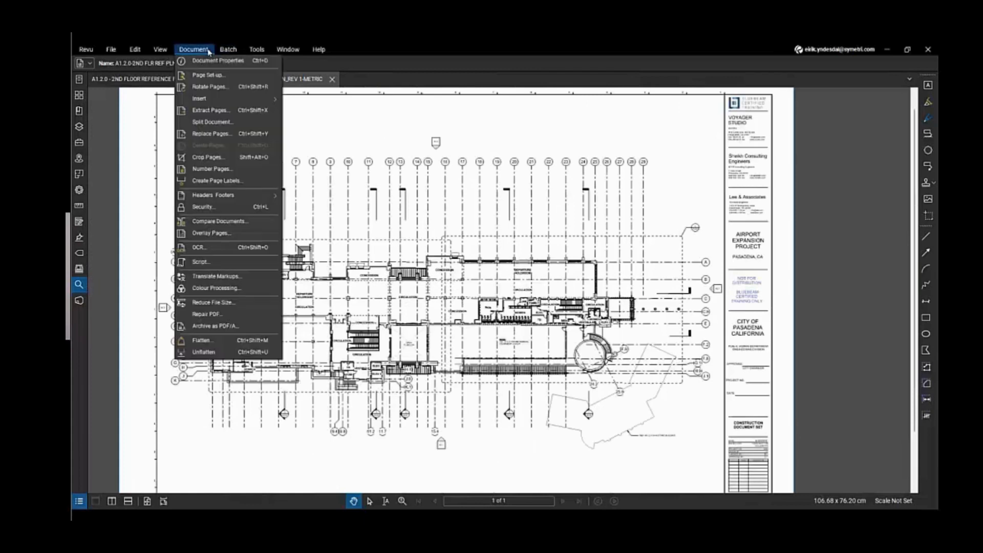
pyautogui.click(228, 226)
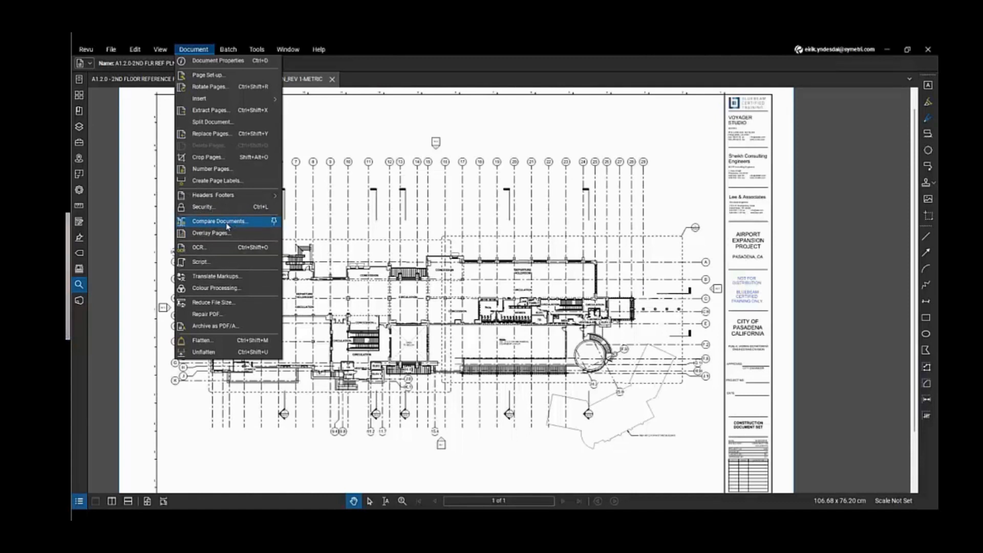
pyautogui.click(227, 226)
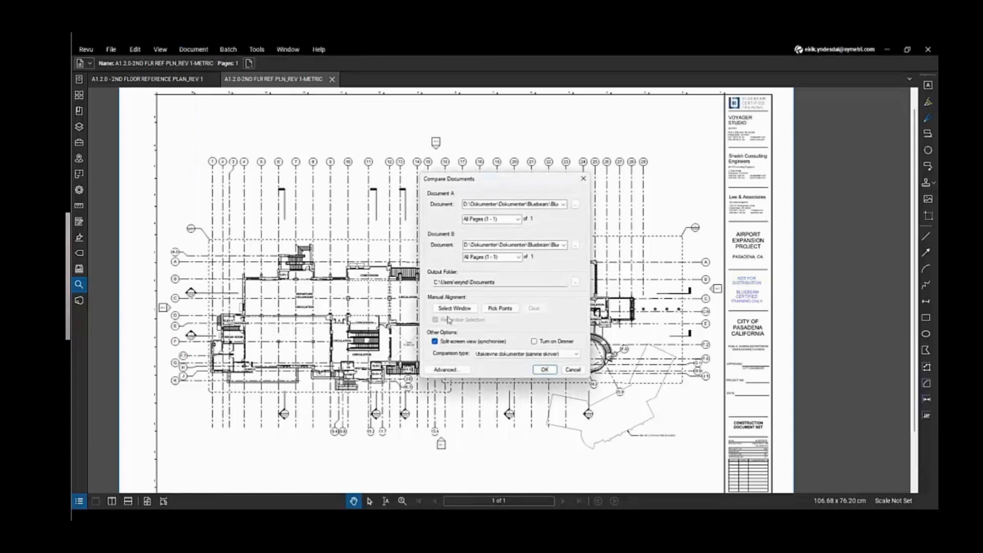
pyautogui.press('ctrl')
pyautogui.press('ctrl')
pyautogui.press('ctrl')
pyautogui.press('ctrl')
pyautogui.press('ctrl')
pyautogui.click(545, 373)
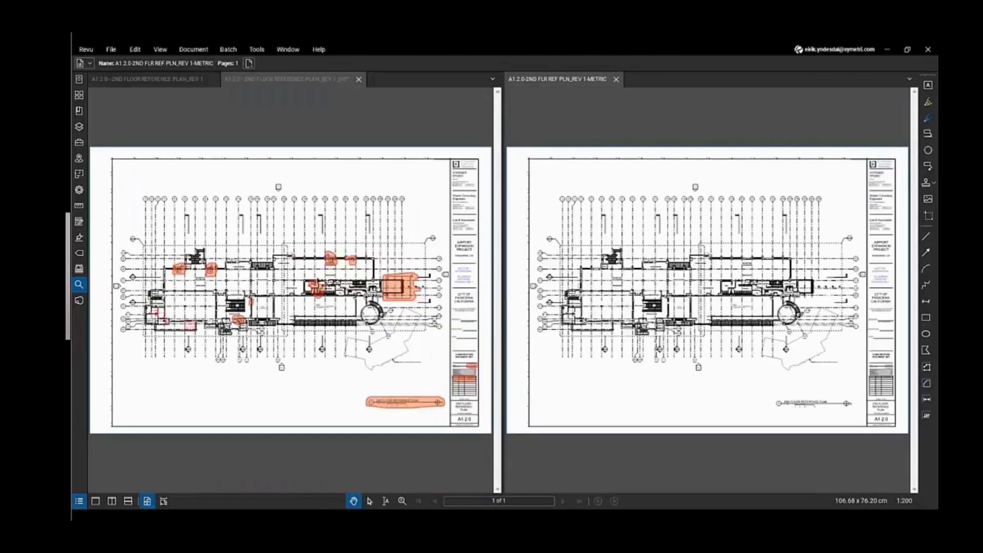
# Step: Examine the clouded differences along the departure holdroom wall beside the metric plan
pyautogui.scroll(5, 327, 283)
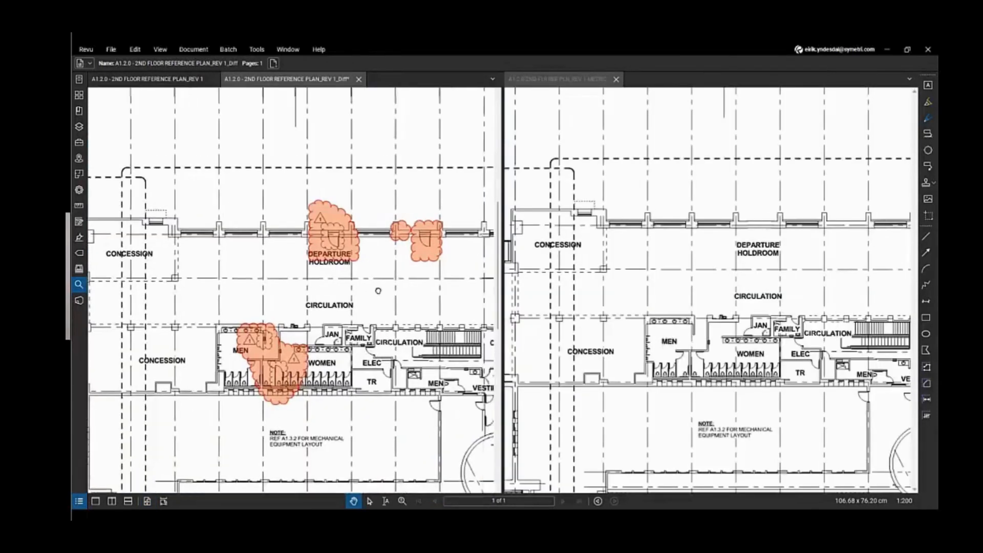
pyautogui.scroll(5, 377, 291)
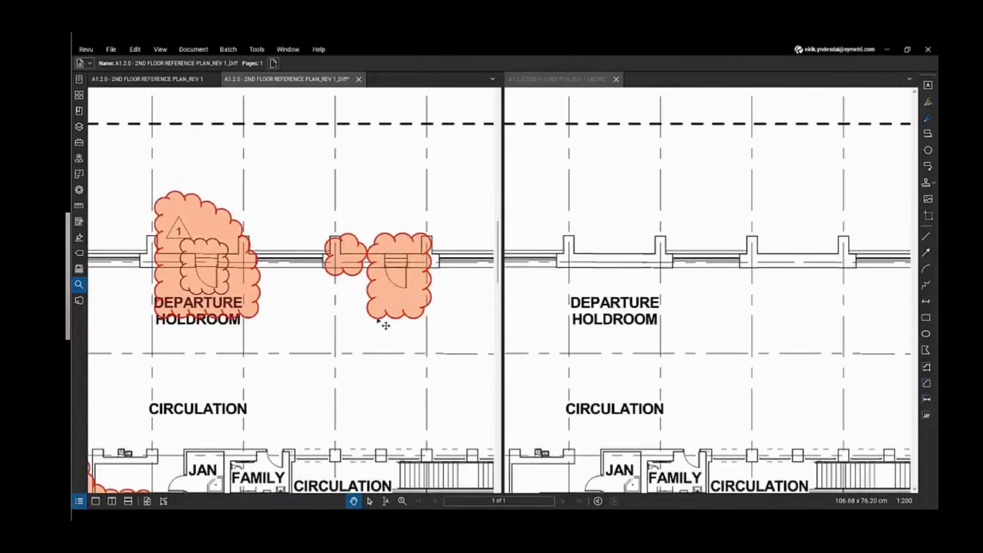
pyautogui.click(409, 292)
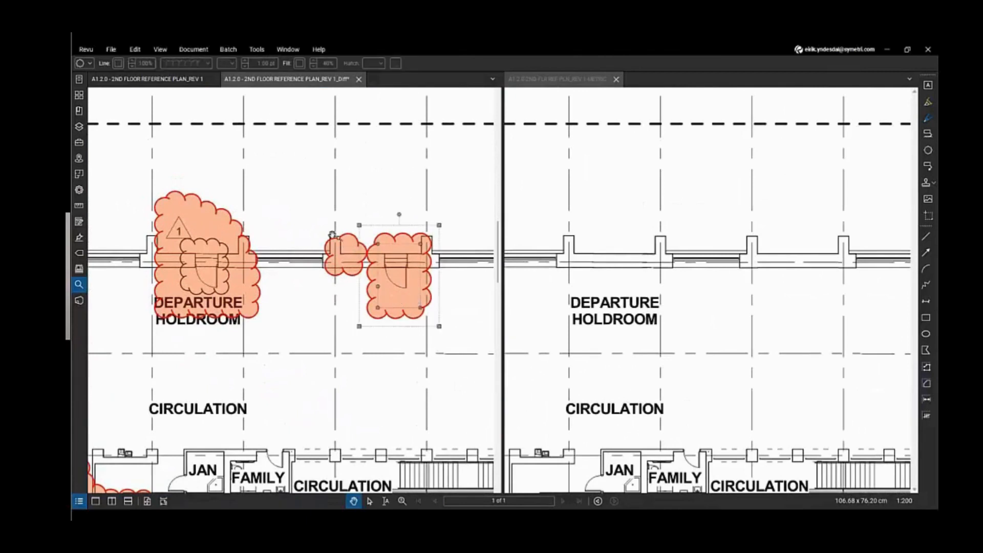
pyautogui.moveTo(278, 303); pyautogui.dragTo(323, 303)
pyautogui.click(285, 285)
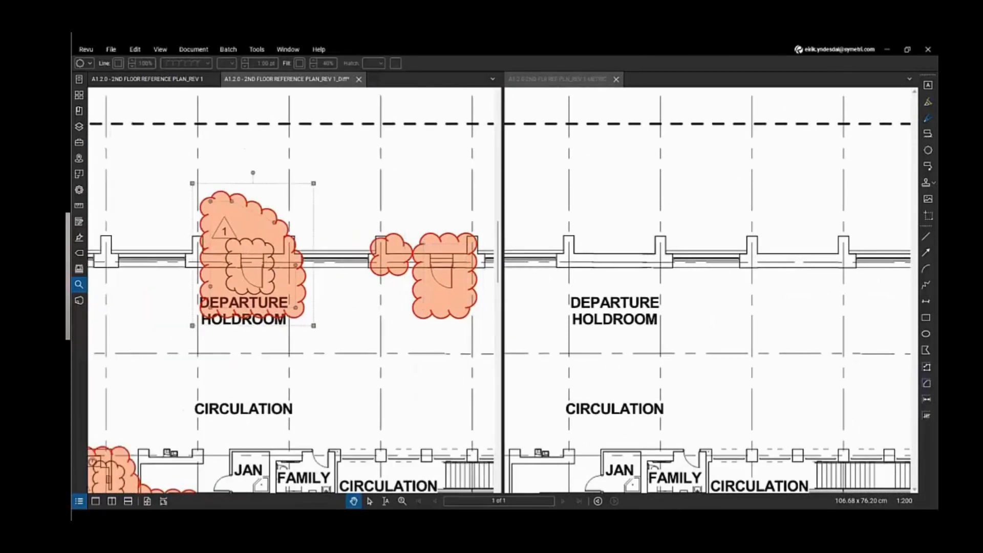
pyautogui.click(358, 193)
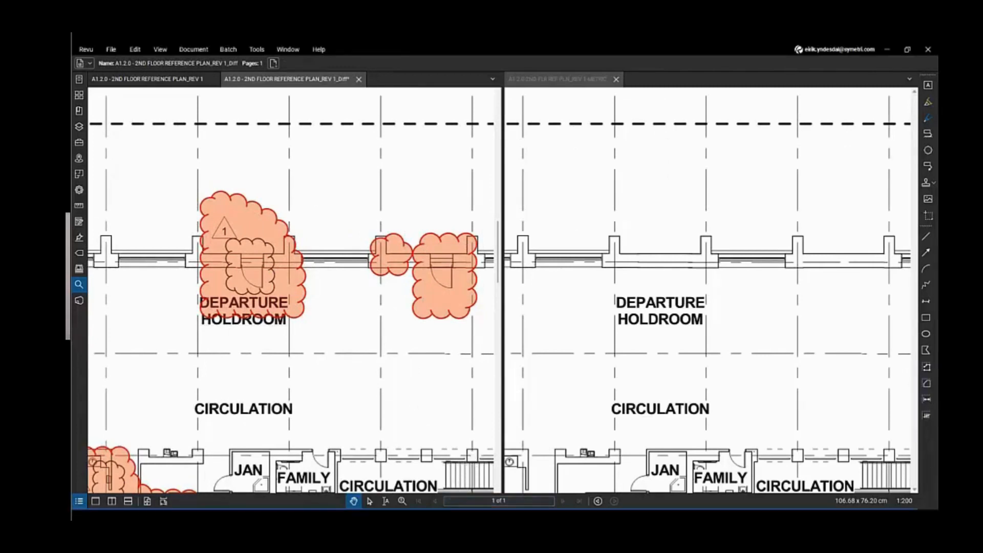
# Step: Show the Markups List at the Ulikhet difference markups and close the metric plan beside the comparison
pyautogui.moveTo(450, 501); pyautogui.dragTo(450, 355)
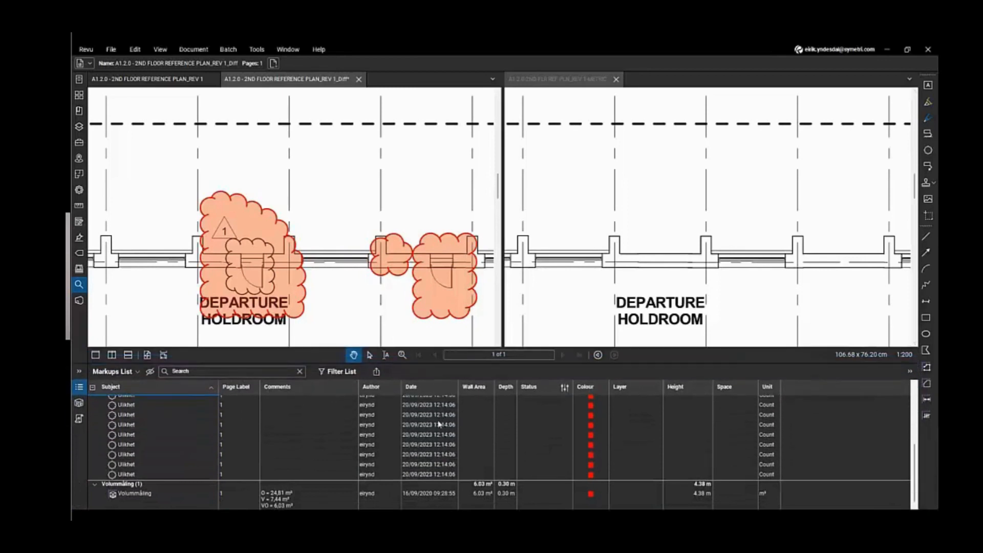
pyautogui.scroll(-5, 434, 435)
pyautogui.scroll(2, 443, 445)
pyautogui.moveTo(345, 298); pyautogui.dragTo(418, 243)
pyautogui.scroll(-2, 343, 273)
pyautogui.click(616, 80)
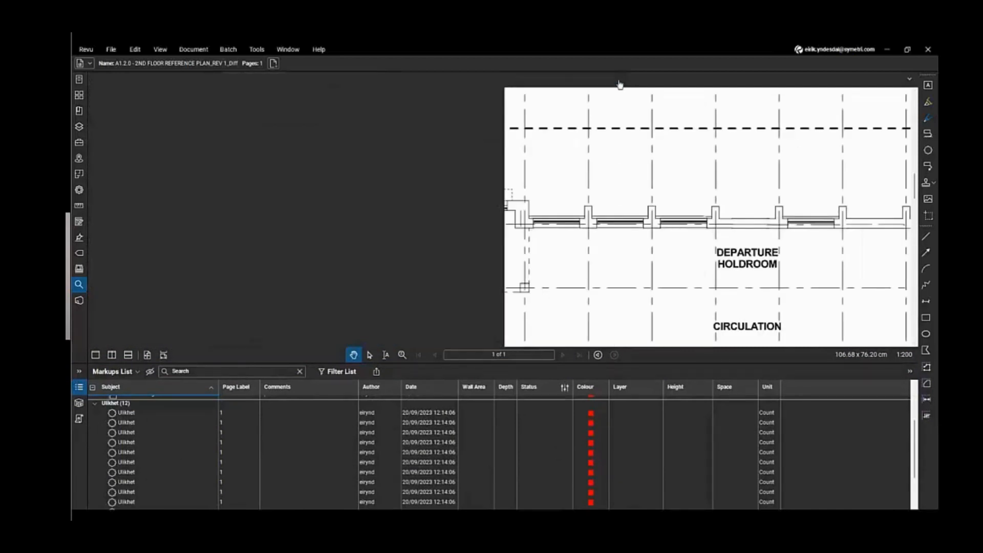
pyautogui.moveTo(401, 281); pyautogui.dragTo(464, 236)
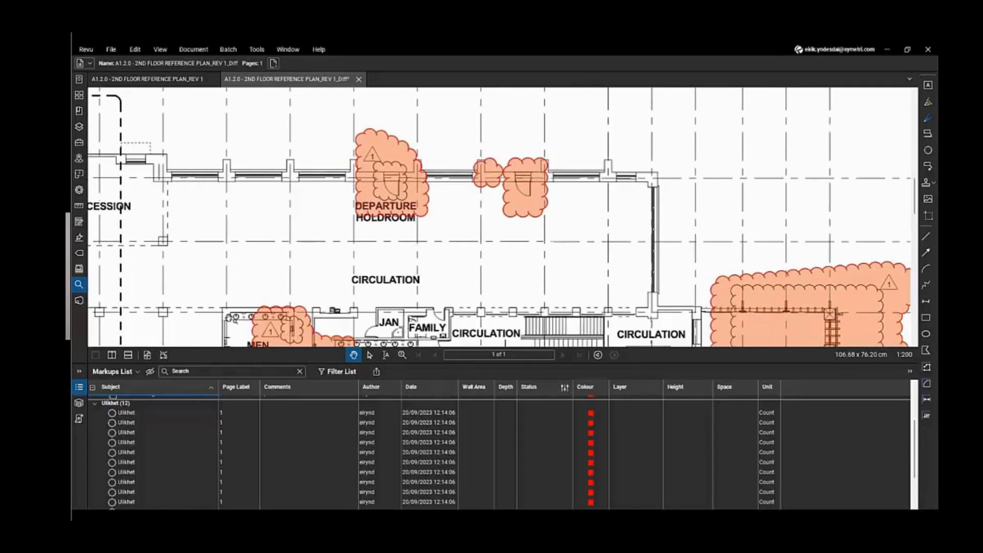
# Step: Go through the Ulikhet entries in the Markups List to locate their clouds at the departure holdrooms and the vestibule
pyautogui.click(126, 413)
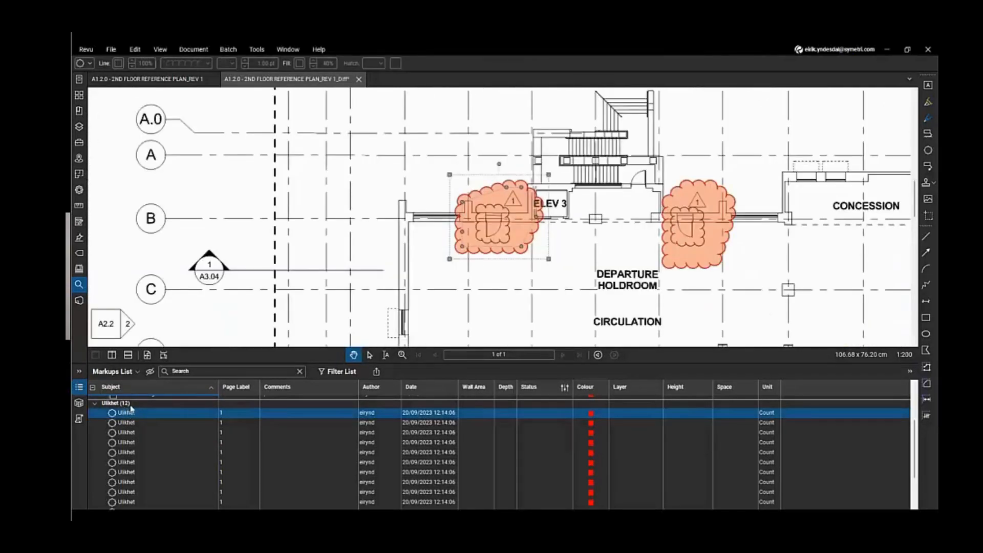
pyautogui.click(130, 408)
pyautogui.click(174, 422)
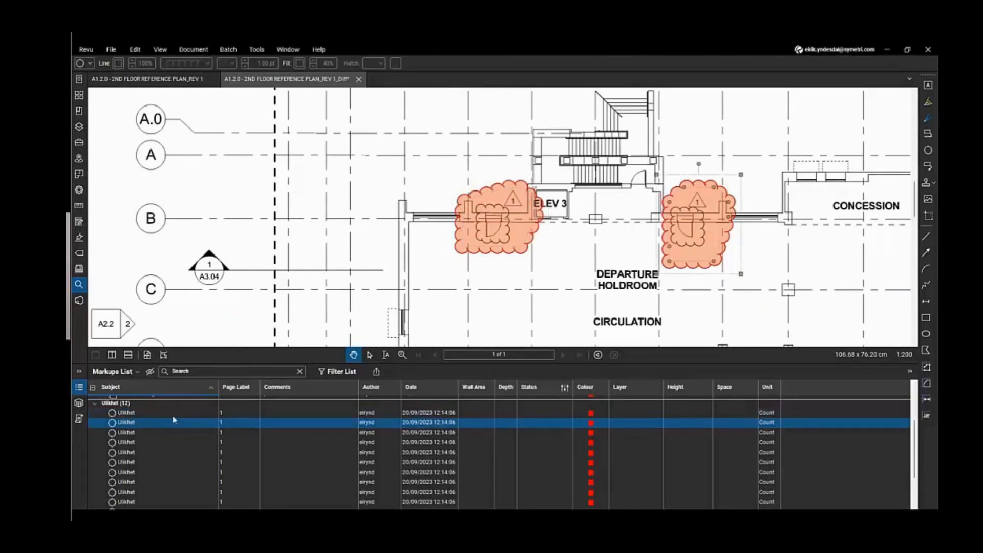
pyautogui.click(172, 441)
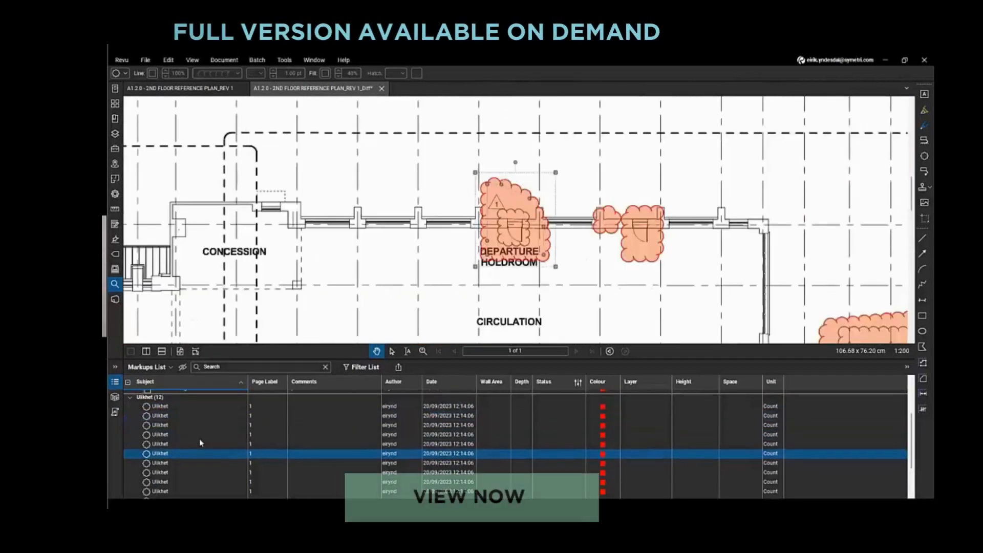
pyautogui.click(168, 443)
pyautogui.click(168, 462)
pyautogui.click(199, 472)
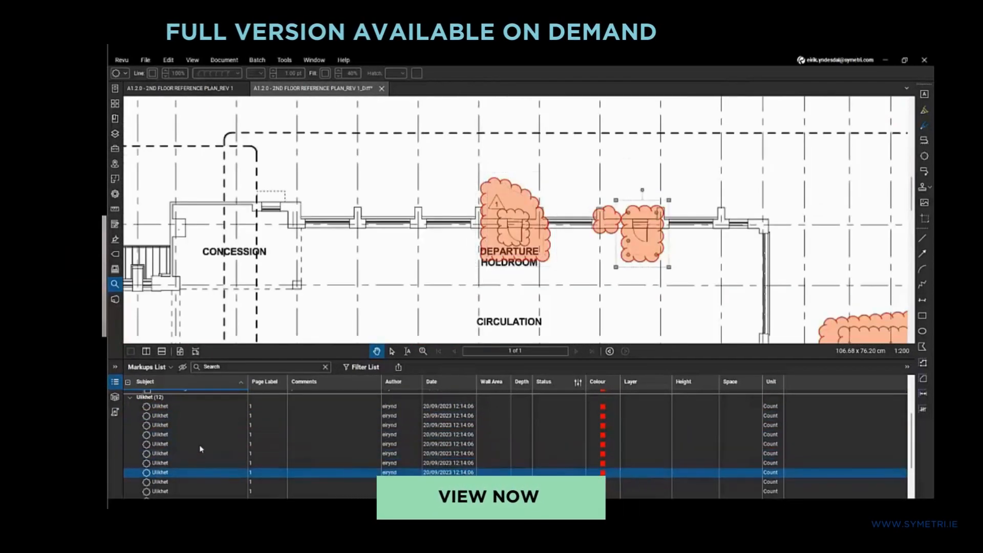
pyautogui.click(199, 445)
pyautogui.click(199, 431)
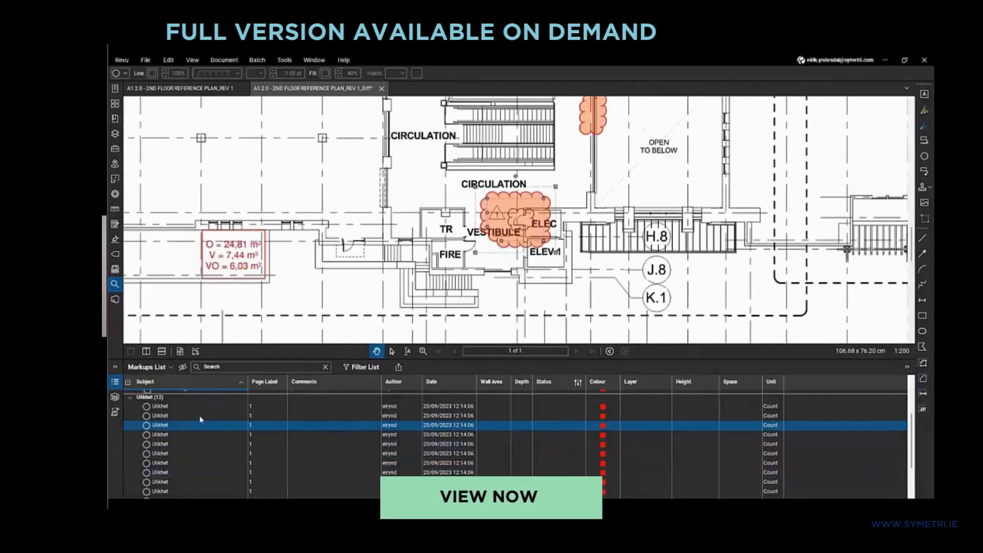
# Step: Open the Review status options for the first Ulikhet markup, the cloud beside ELEV 3
pyautogui.click(194, 408)
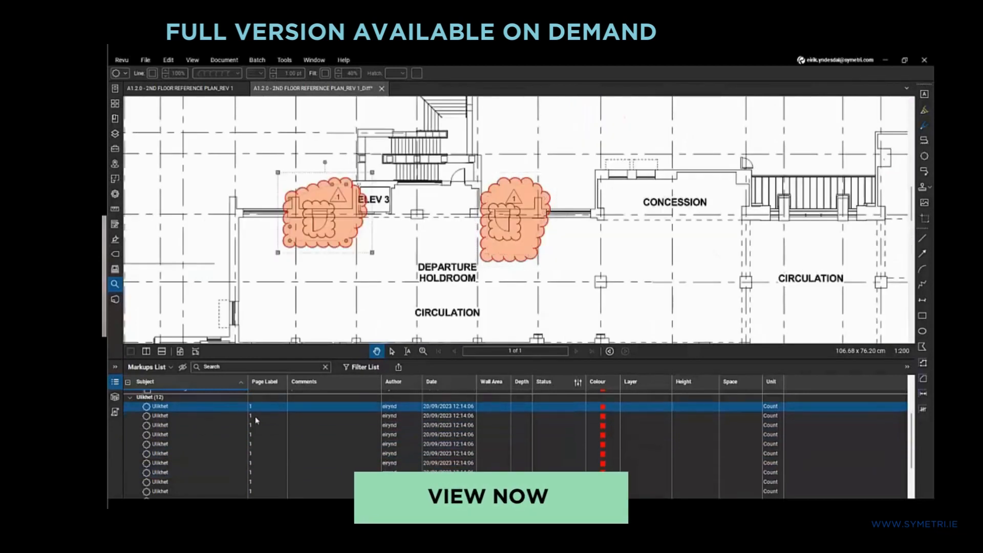
pyautogui.rightClick(232, 411)
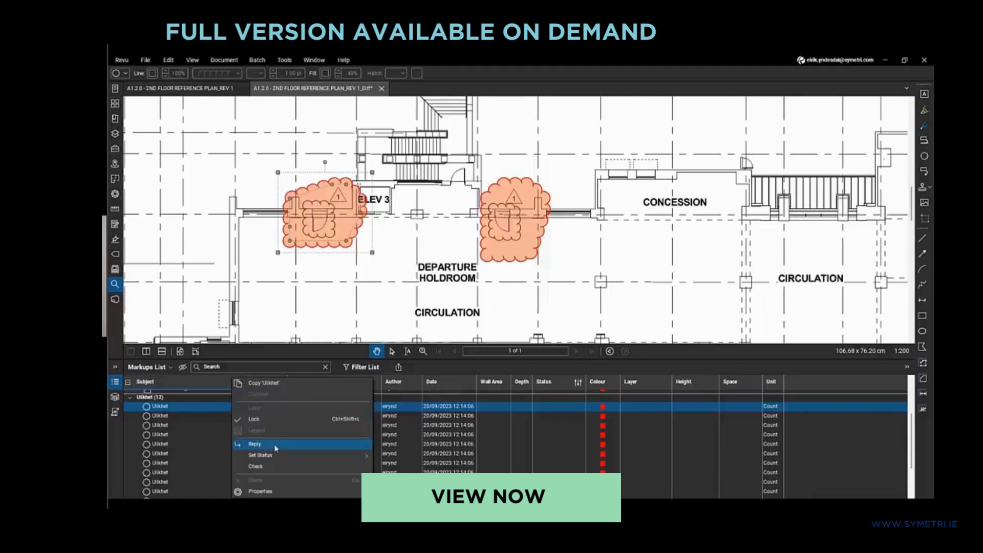
pyautogui.moveTo(307, 455)
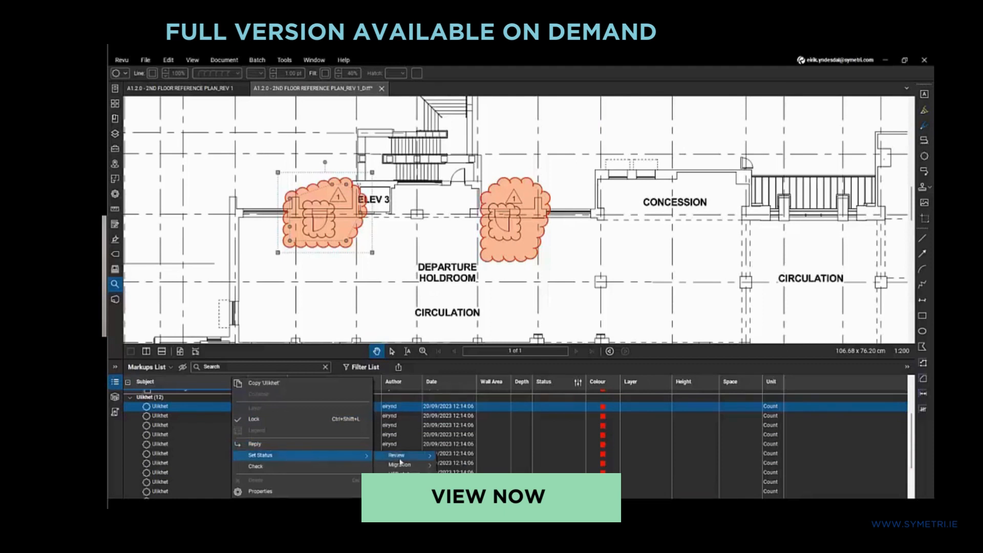
pyautogui.moveTo(403, 457)
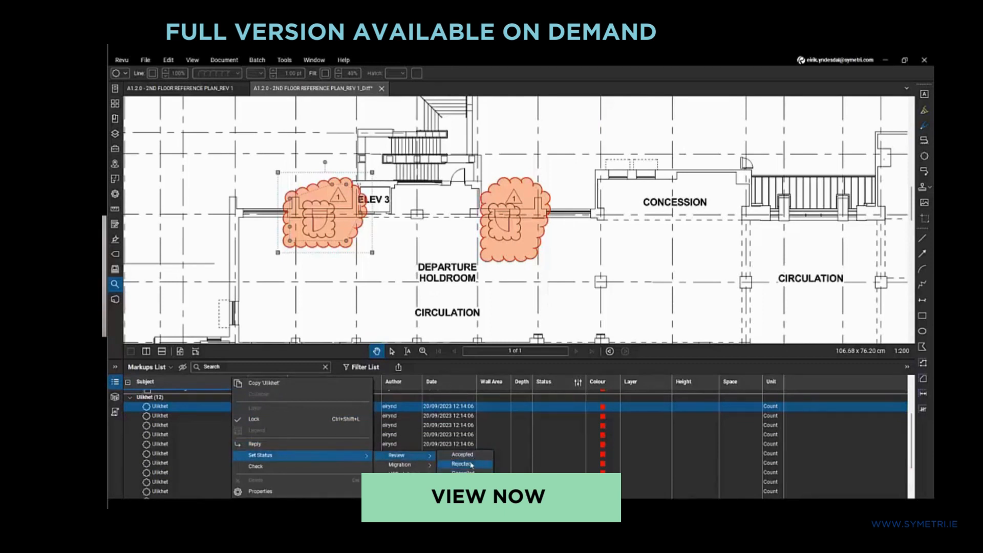